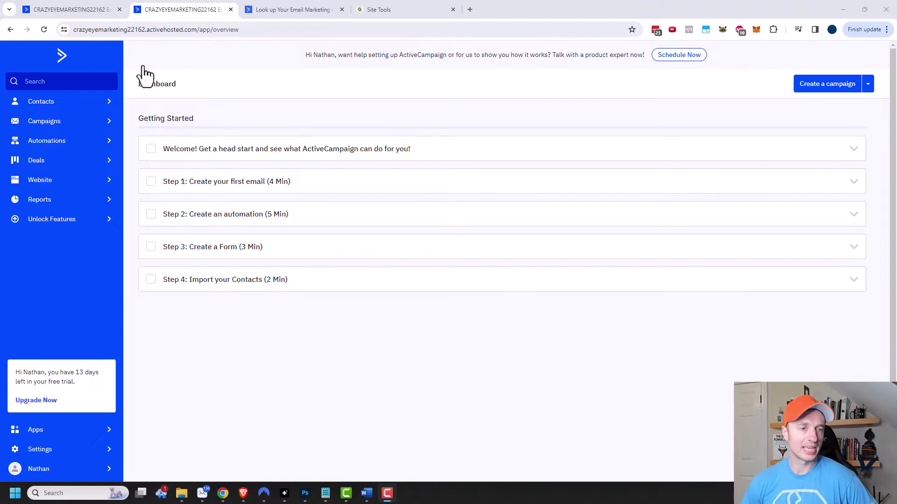
- Go to ActiveCampaign's Settings and open the Advanced page with the Sending Domain section
{"action": "left_click", "coordinate": [61, 451]}
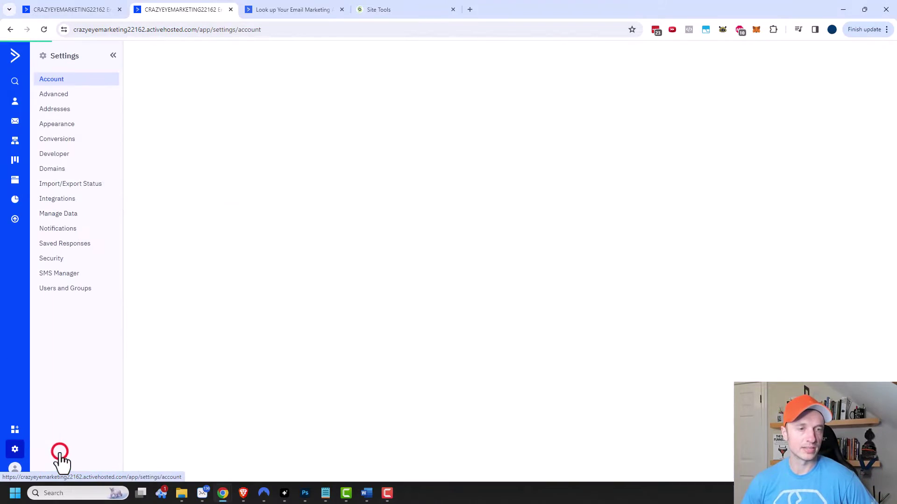
{"action": "left_click", "coordinate": [58, 95]}
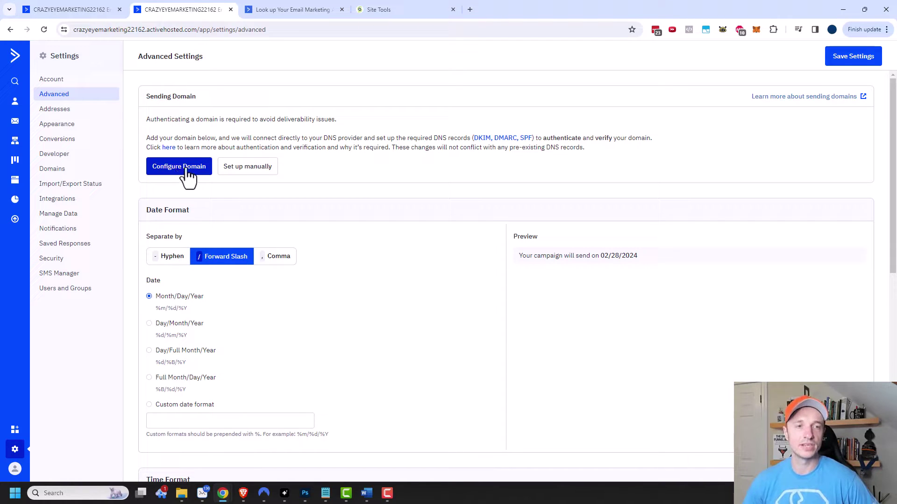
- Enter crazyeye.marketing for automatic domain configuration and proceed to connecting the DNS provider
{"action": "left_click", "coordinate": [180, 169]}
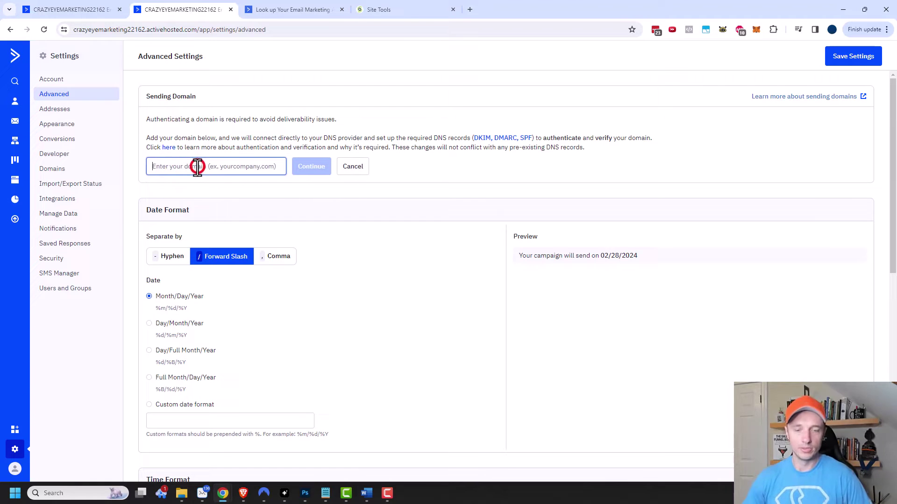
{"action": "left_click", "coordinate": [196, 166]}
{"action": "type", "text": "crazyeye.marketing"}
{"action": "left_click", "coordinate": [316, 171]}
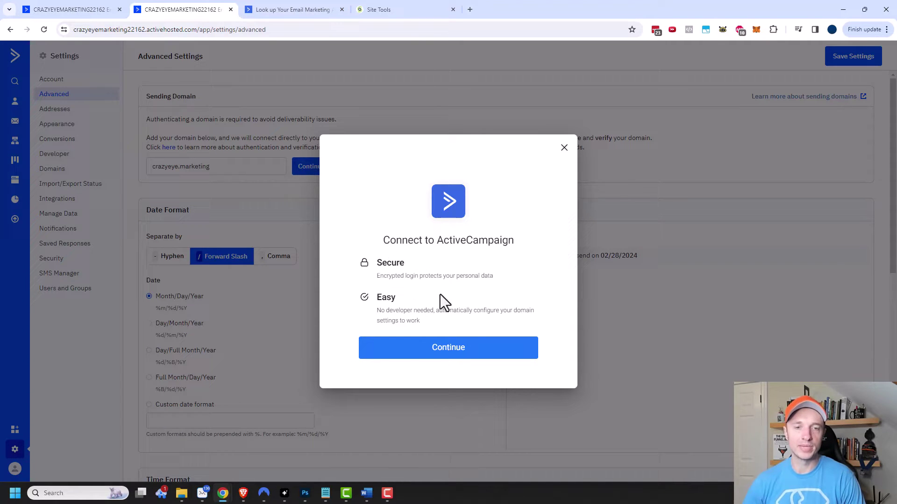
{"action": "left_click", "coordinate": [448, 349]}
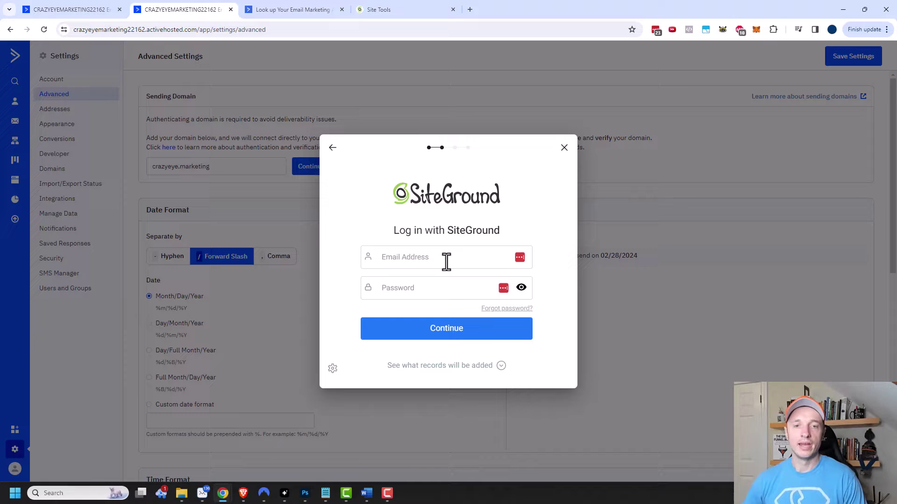
- Preview the DNS records that would be added, then dismiss the preview
{"action": "left_click", "coordinate": [478, 366]}
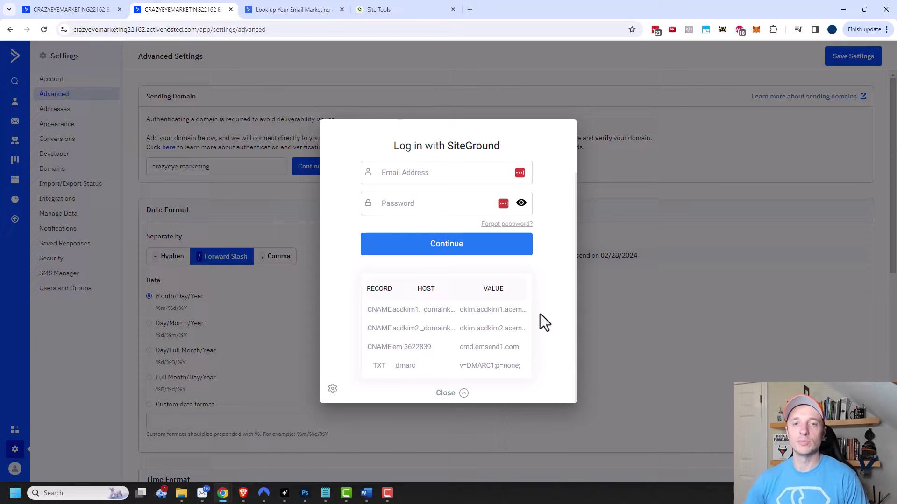
{"action": "left_click", "coordinate": [710, 295]}
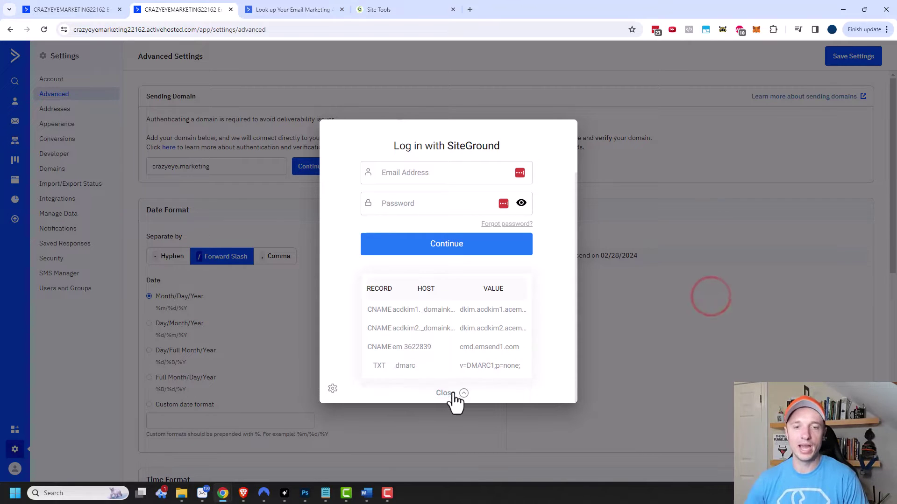
{"action": "left_click", "coordinate": [450, 394]}
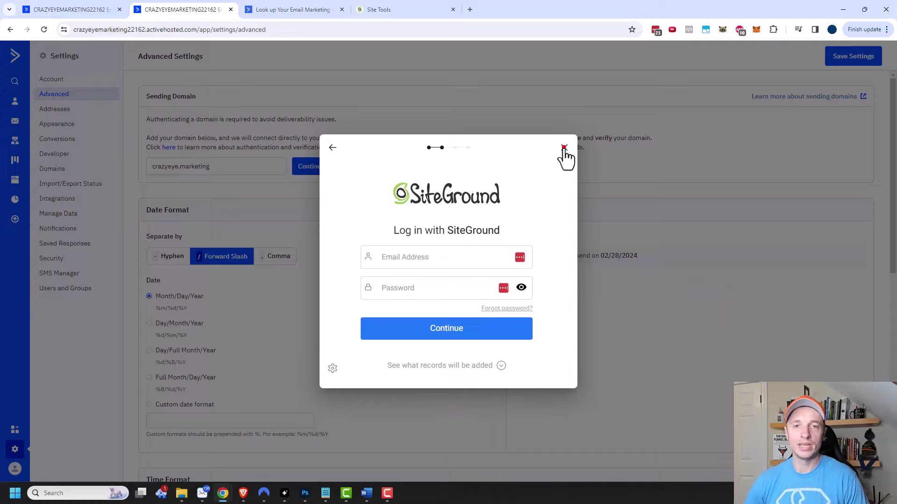
- Drop the SiteGround connection and submit crazyeye.marketing for manual setup instead
{"action": "left_click", "coordinate": [564, 148]}
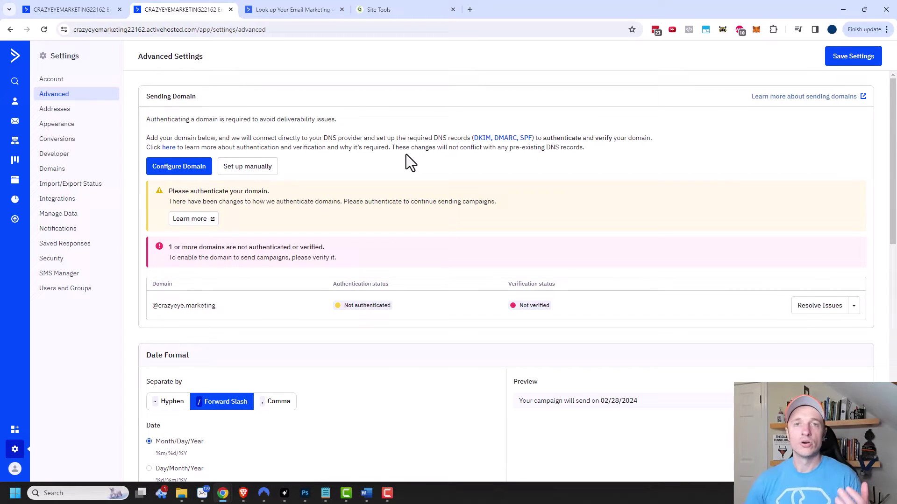
{"action": "left_click", "coordinate": [251, 169]}
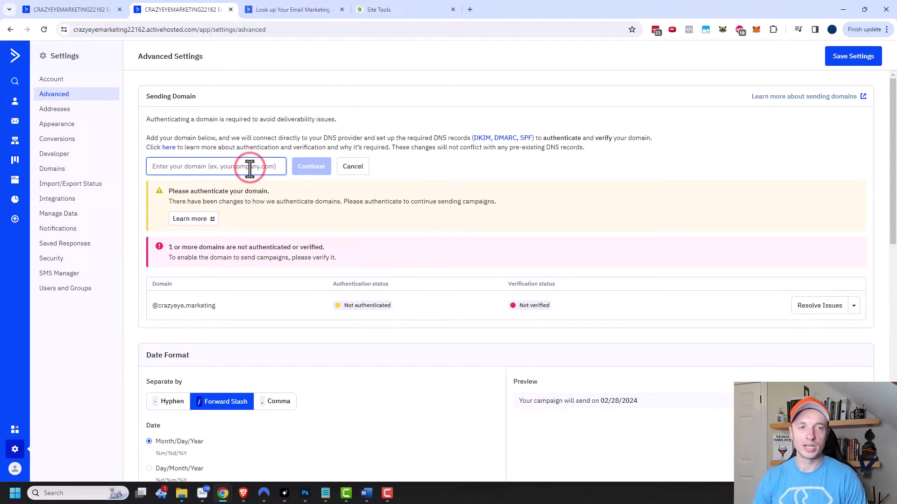
{"action": "type", "text": "crazyeye.marketing"}
{"action": "left_click", "coordinate": [323, 167]}
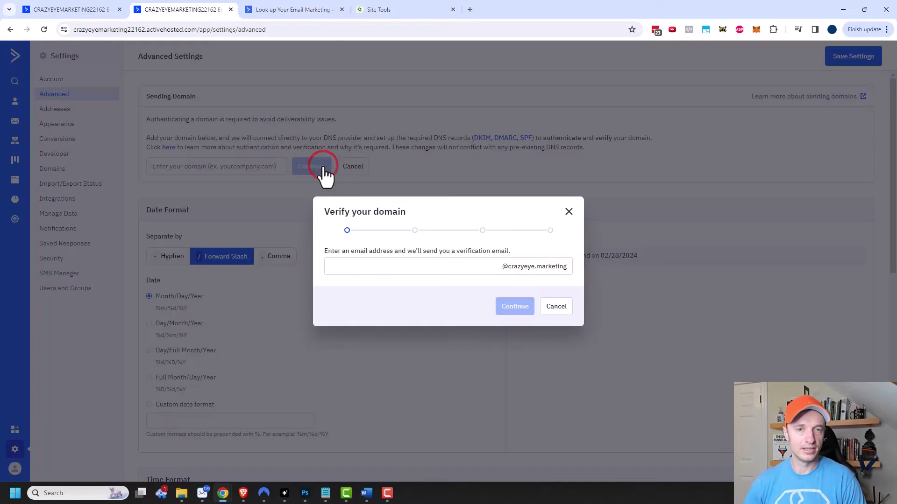
- Send the verification email to an address at crazyeye.marketing and show the DNS records to add
{"action": "left_click", "coordinate": [405, 266]}
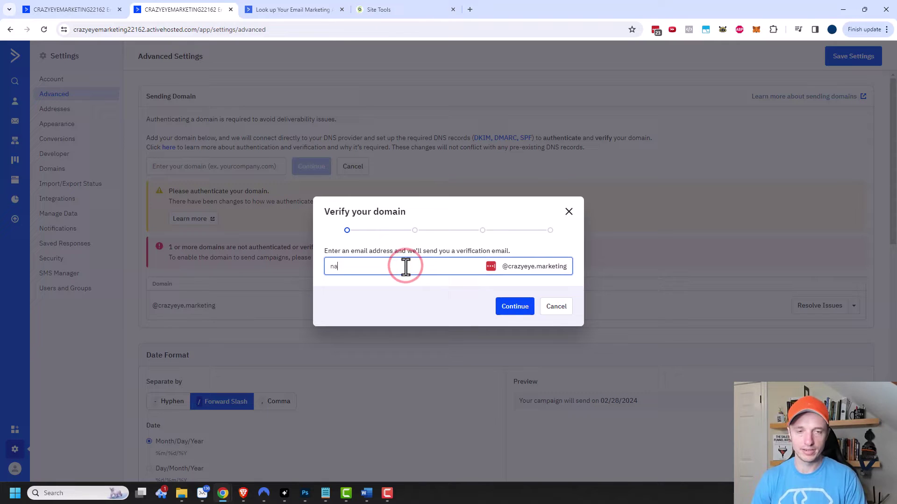
{"action": "left_click", "coordinate": [518, 313]}
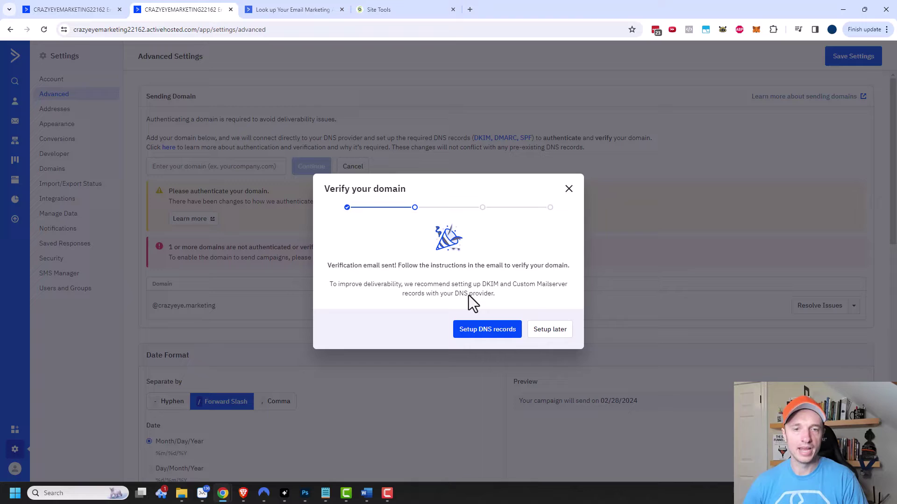
{"action": "left_click", "coordinate": [481, 336]}
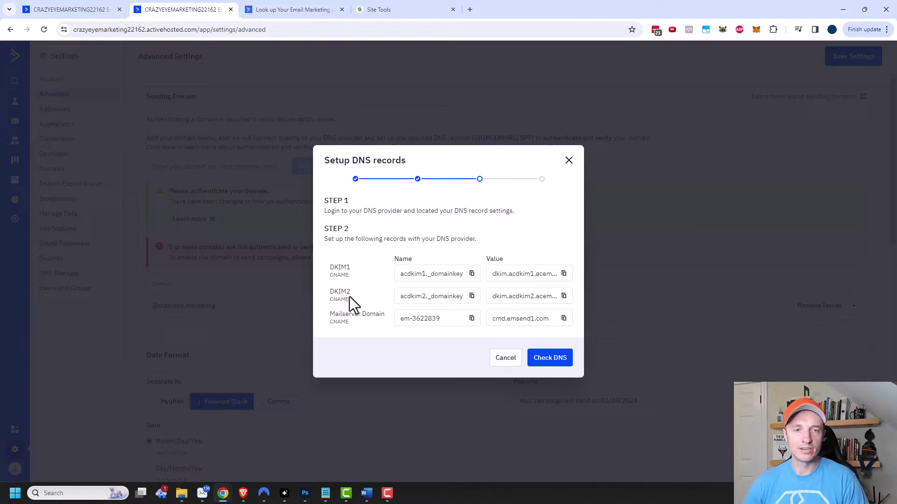
- Start a new CNAME record in SiteGround's DNS Zone Editor
{"action": "left_click", "coordinate": [405, 10]}
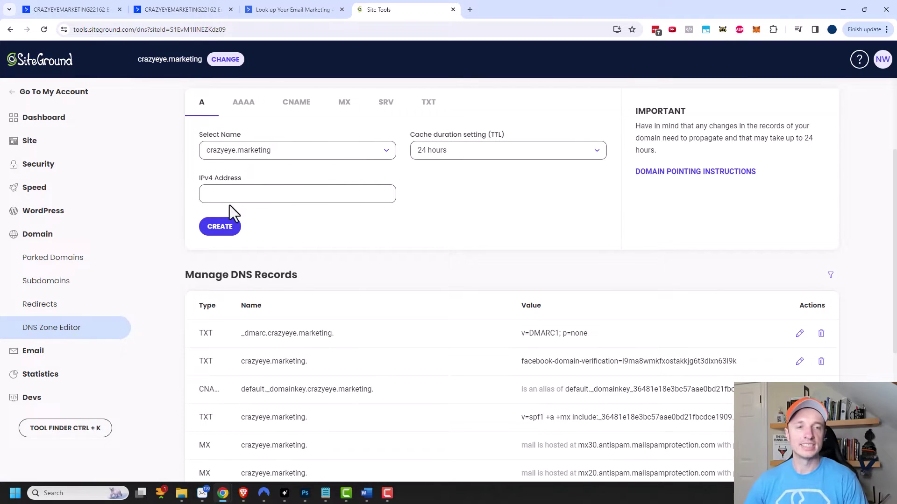
{"action": "scroll", "coordinate": [352, 234], "scroll_direction": "up", "scroll_amount": 1}
{"action": "scroll", "coordinate": [355, 242], "scroll_direction": "up", "scroll_amount": 1}
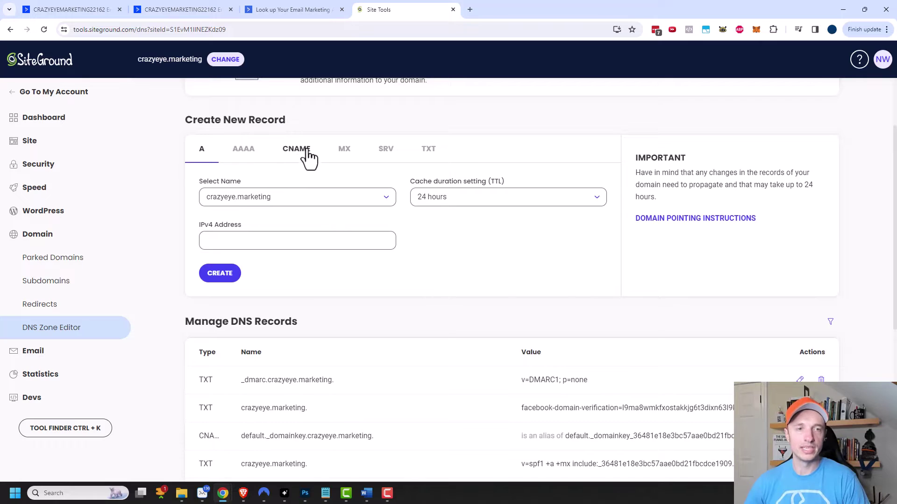
{"action": "left_click", "coordinate": [310, 160]}
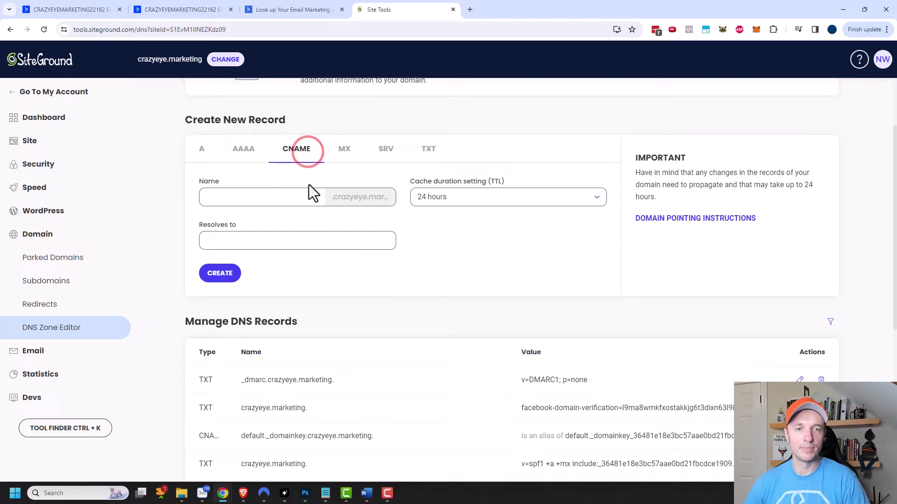
{"action": "left_click", "coordinate": [290, 195]}
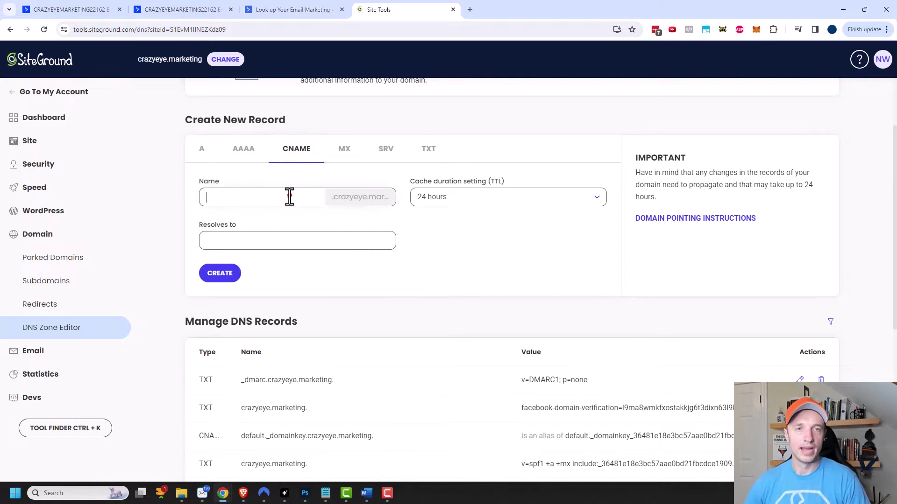
- Create the acdkim1._domainkey CNAME record using ActiveCampaign's DKIM1 value
{"action": "left_click", "coordinate": [193, 9]}
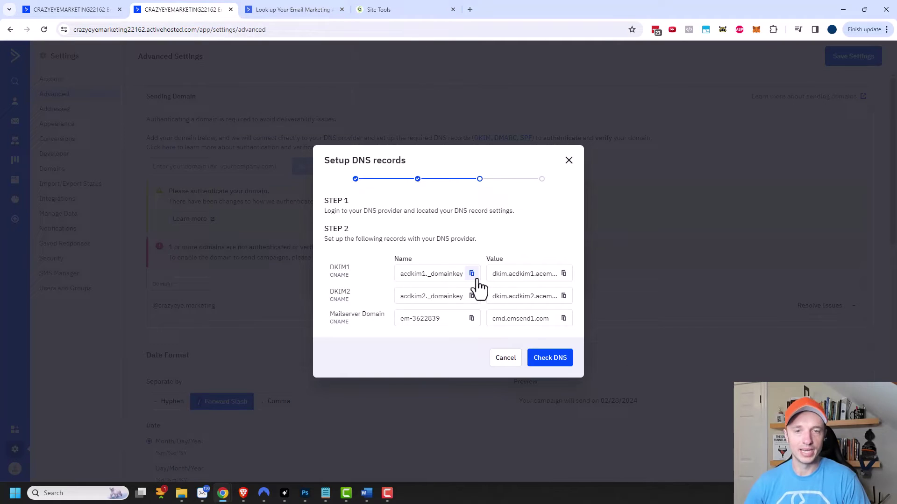
{"action": "left_click", "coordinate": [414, 10]}
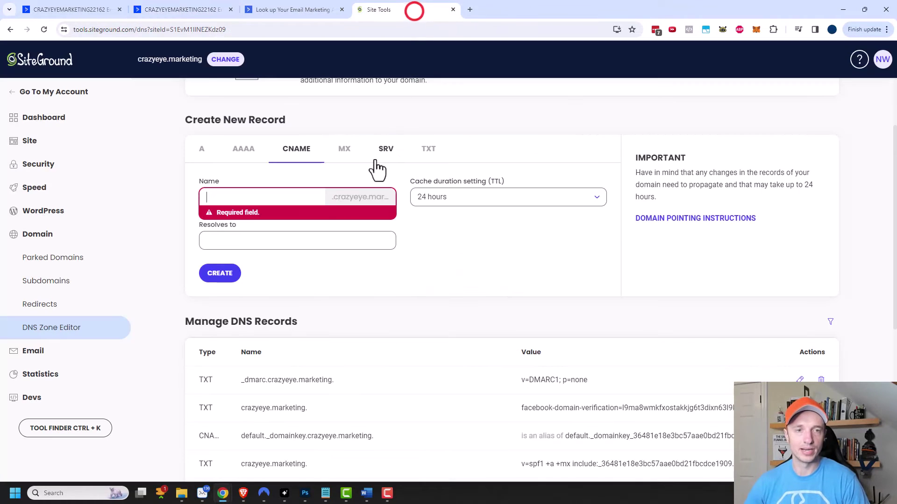
{"action": "left_click", "coordinate": [337, 188]}
{"action": "key", "text": "ctrl+v"}
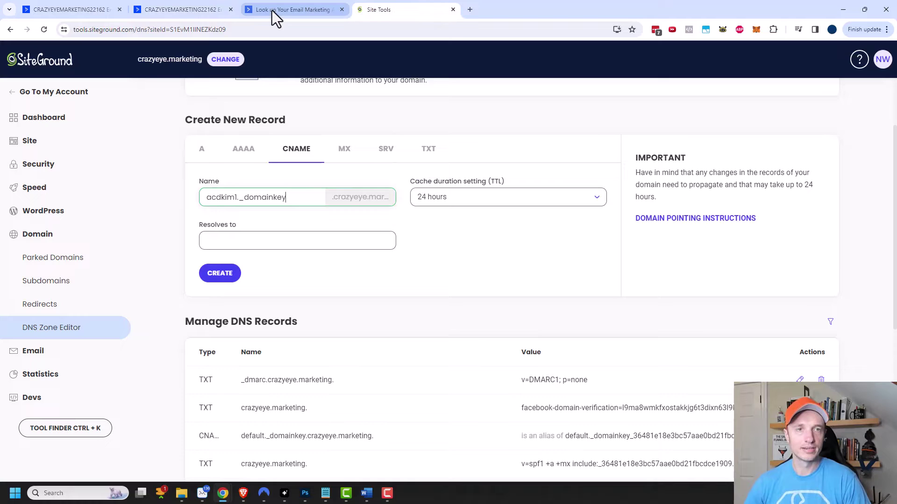
{"action": "left_click", "coordinate": [186, 6]}
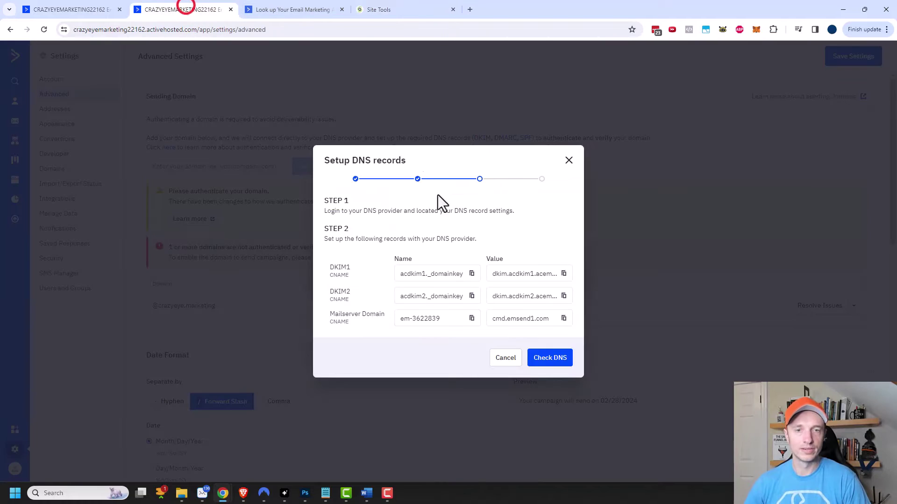
{"action": "left_click", "coordinate": [563, 274]}
{"action": "left_click", "coordinate": [374, 10]}
{"action": "left_click", "coordinate": [268, 235]}
{"action": "key", "text": "ctrl+v"}
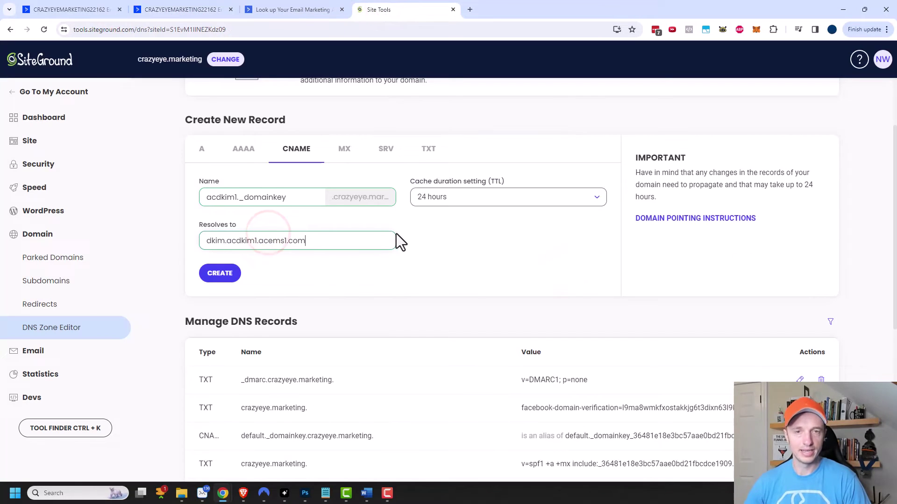
{"action": "left_click", "coordinate": [223, 274]}
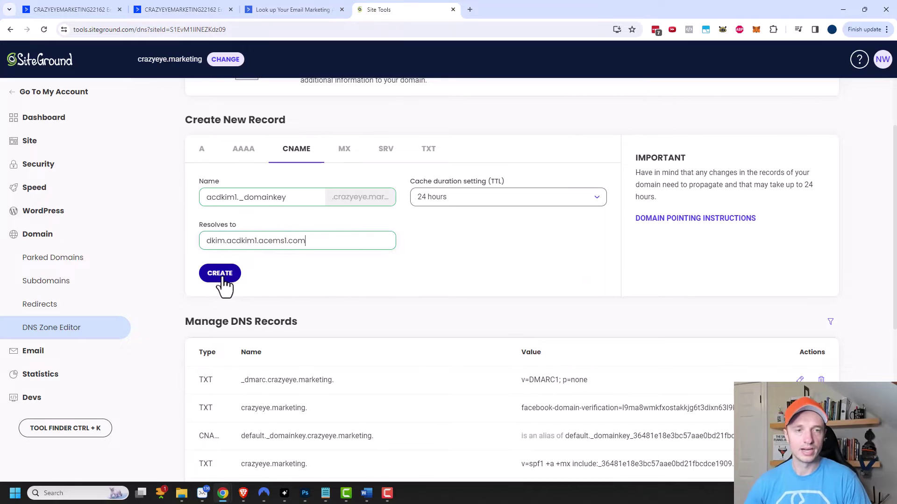
{"action": "left_click", "coordinate": [403, 211]}
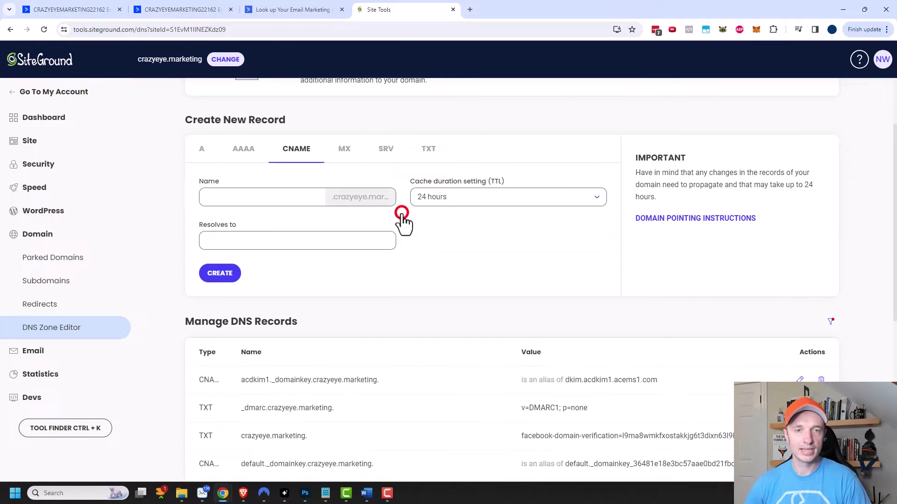
- Create the acdkim2._domainkey CNAME record pointing to dkim.acdkim2.acems1.com
{"action": "left_click", "coordinate": [190, 8]}
{"action": "left_click_drag", "start_coordinate": [219, 19], "coordinate": [294, 14]}
{"action": "left_click", "coordinate": [472, 296]}
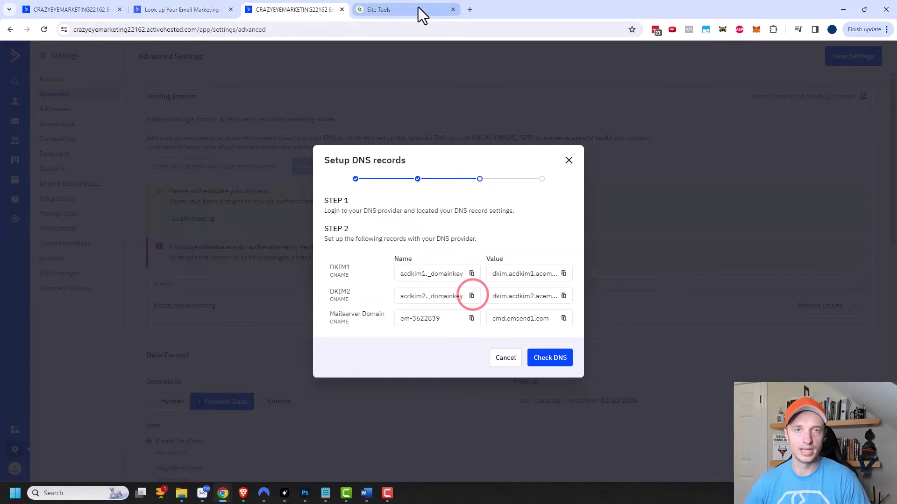
{"action": "left_click", "coordinate": [418, 8]}
{"action": "left_click", "coordinate": [264, 197]}
{"action": "key", "text": "ctrl+v"}
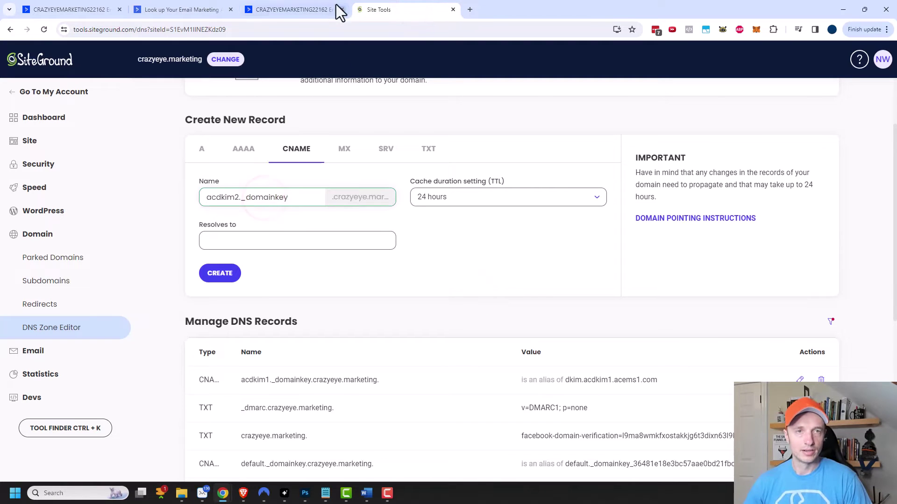
{"action": "left_click", "coordinate": [281, 9]}
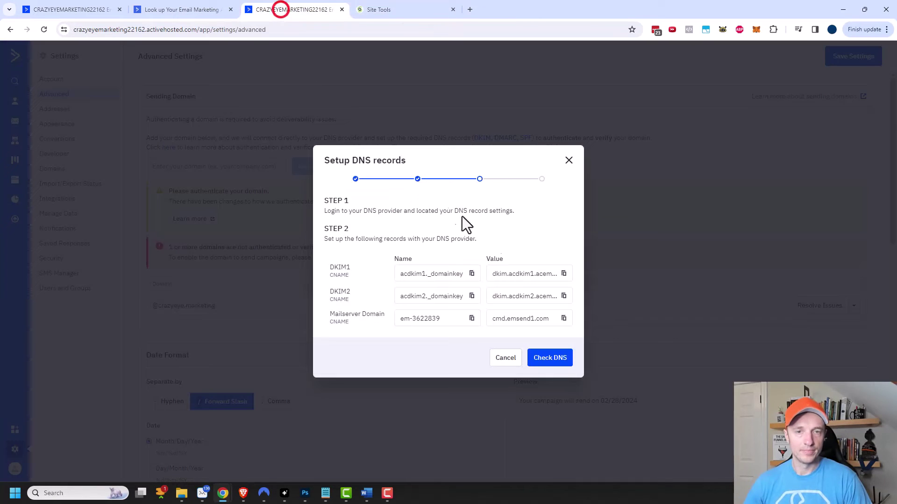
{"action": "left_click", "coordinate": [564, 296]}
{"action": "left_click", "coordinate": [427, 5]}
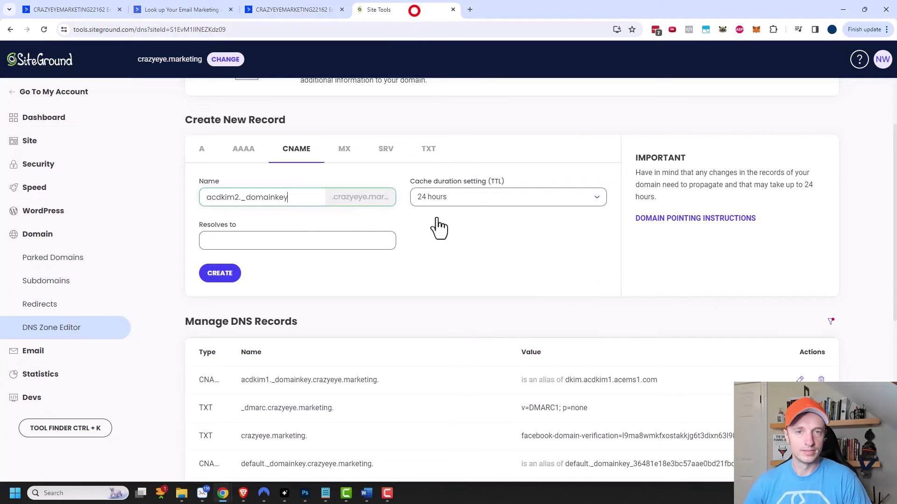
{"action": "left_click", "coordinate": [358, 240]}
{"action": "key", "text": "ctrl+v"}
{"action": "left_click", "coordinate": [220, 280]}
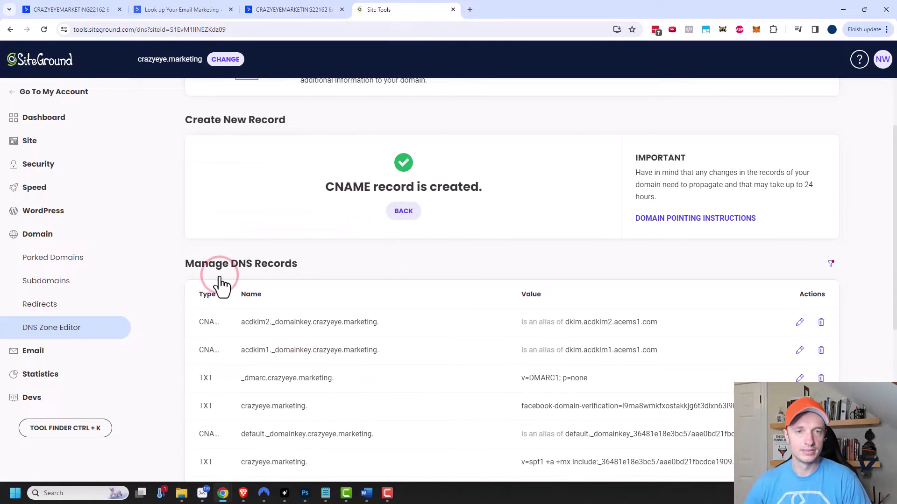
{"action": "left_click", "coordinate": [407, 214]}
- Add the em-3622839 CNAME record pointing to cmd.emsend1.com
{"action": "left_click", "coordinate": [294, 10]}
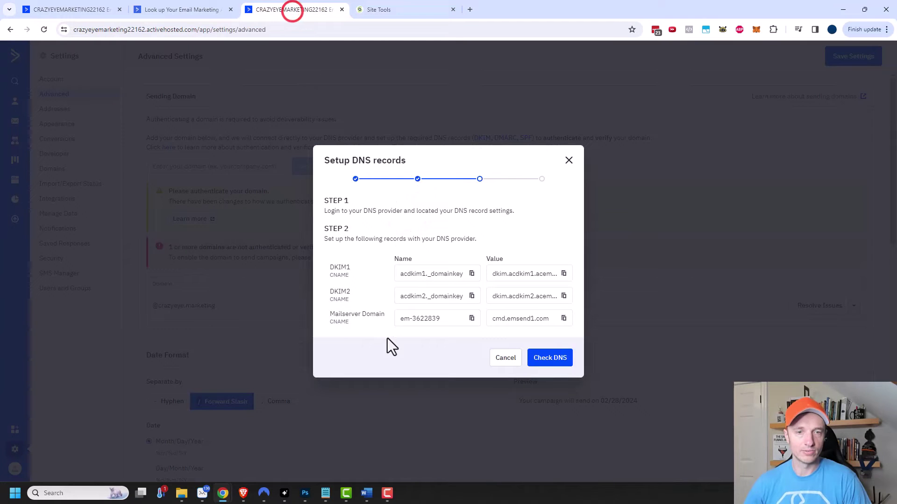
{"action": "left_click", "coordinate": [471, 319]}
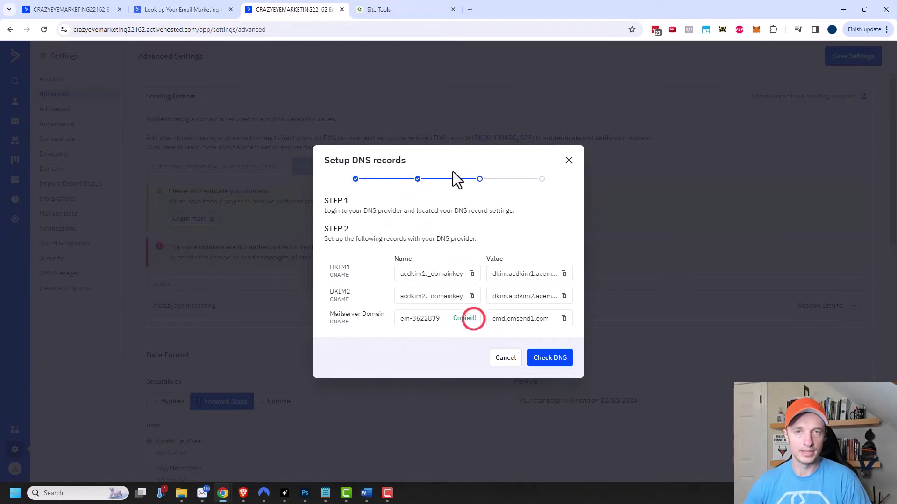
{"action": "left_click", "coordinate": [431, 9]}
{"action": "left_click", "coordinate": [296, 198]}
{"action": "key", "text": "ctrl+v"}
{"action": "left_click", "coordinate": [303, 10]}
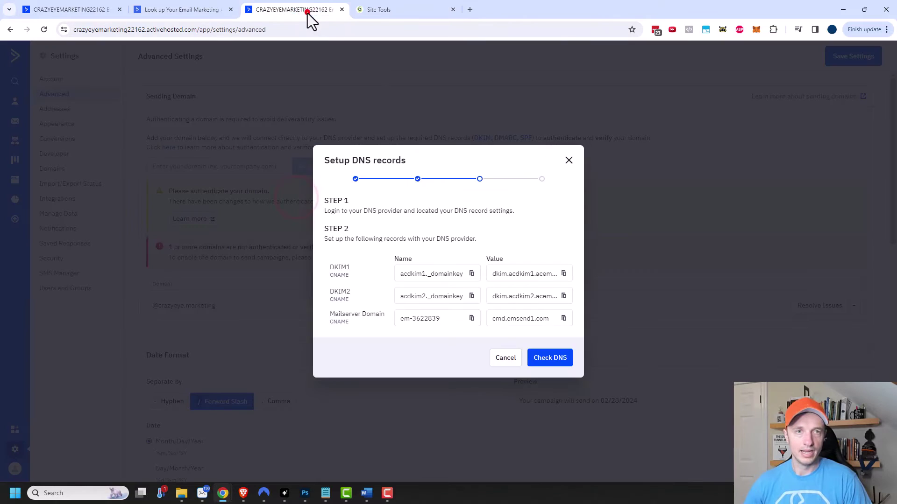
{"action": "left_click", "coordinate": [563, 319]}
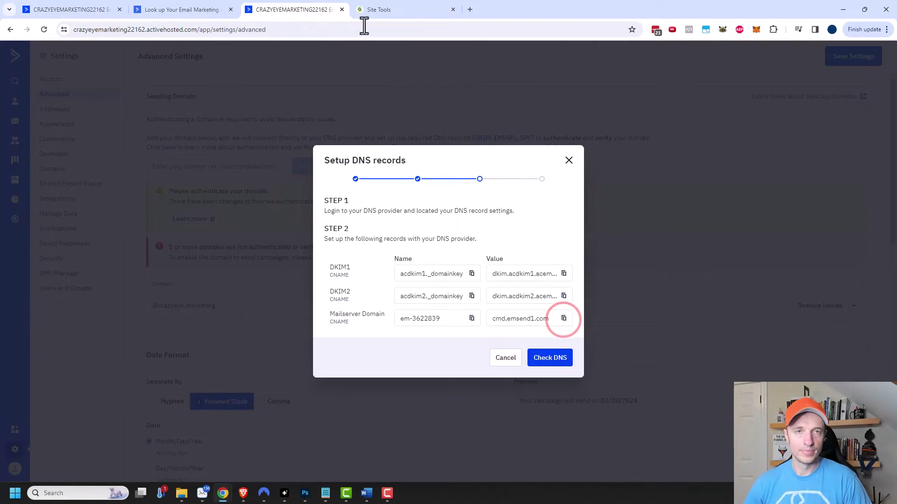
{"action": "left_click", "coordinate": [381, 11]}
{"action": "left_click", "coordinate": [236, 242]}
{"action": "key", "text": "ctrl+v"}
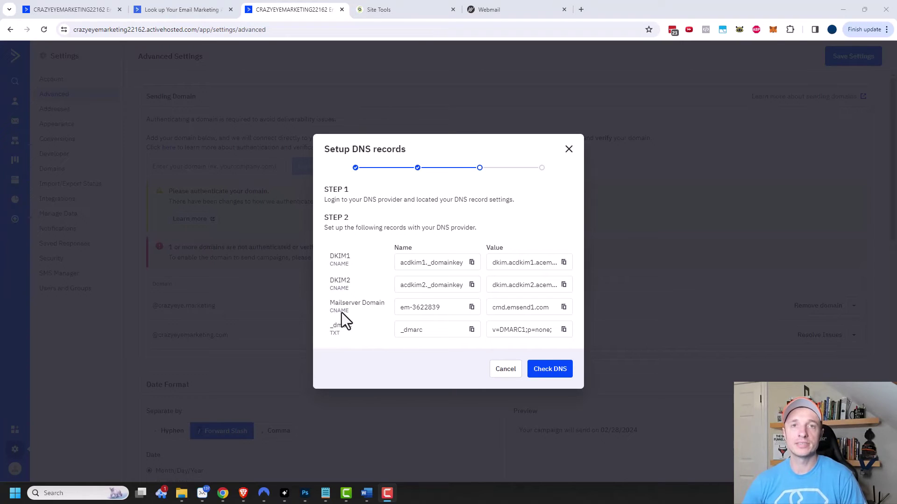
- Start a TXT record in crazyeye.marketing's DNS zone with _dmarc as its name
{"action": "left_click", "coordinate": [394, 9]}
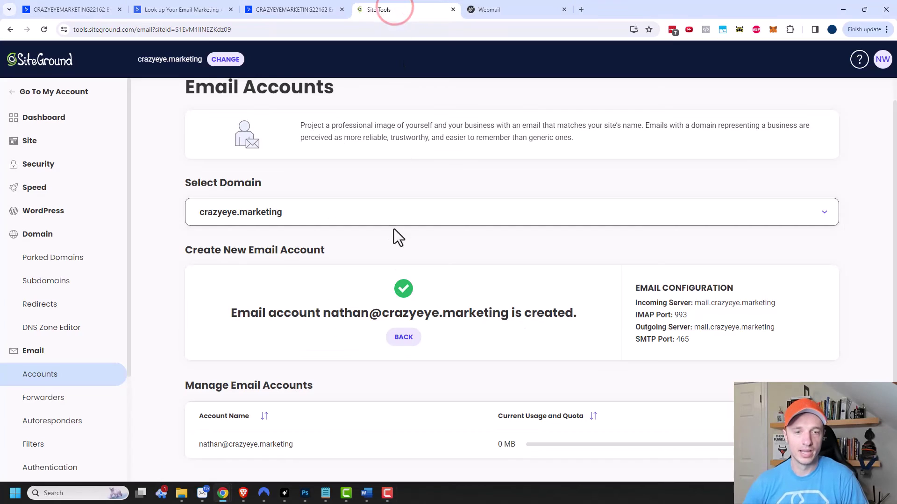
{"action": "left_click", "coordinate": [401, 337]}
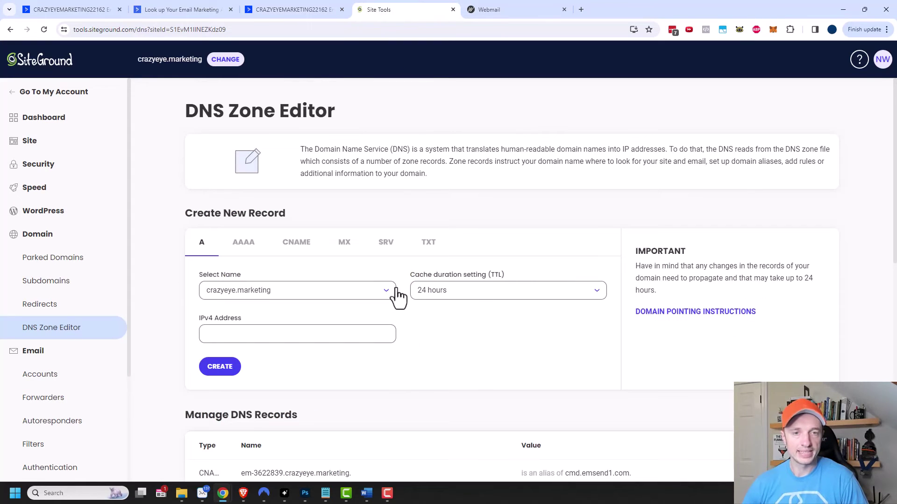
{"action": "left_click", "coordinate": [429, 244]}
{"action": "left_click", "coordinate": [312, 11]}
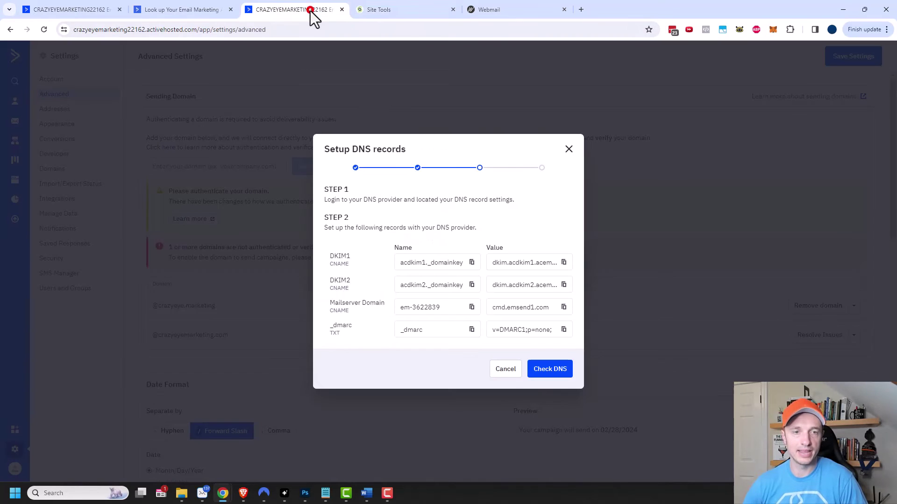
{"action": "left_click", "coordinate": [413, 10]}
{"action": "left_click", "coordinate": [272, 294]}
{"action": "key", "text": "ctrl+v"}
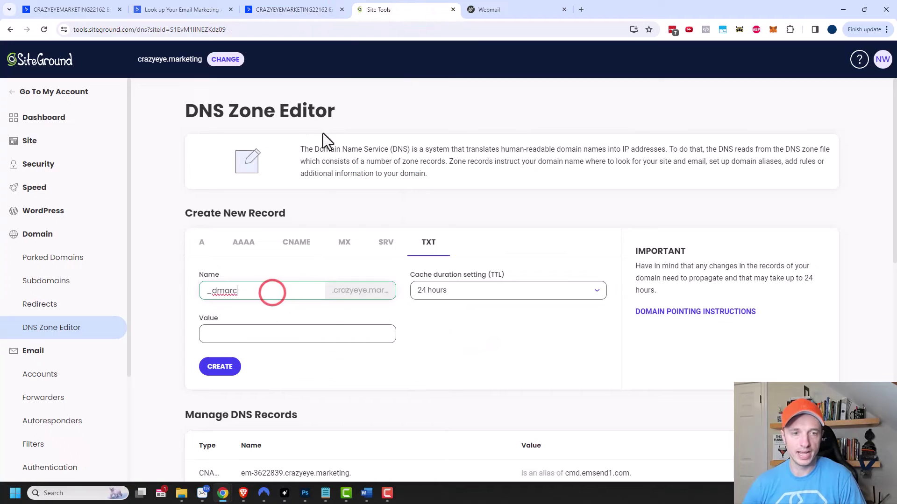
- Give the _dmarc TXT record the value v=DMARC1;p=none; and create it
{"action": "left_click", "coordinate": [294, 9]}
{"action": "left_click", "coordinate": [565, 329]}
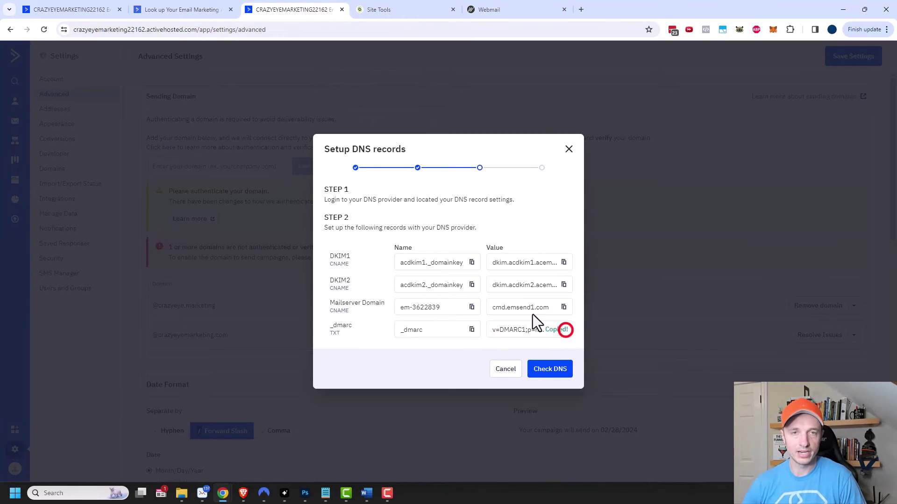
{"action": "left_click", "coordinate": [422, 9]}
{"action": "left_click", "coordinate": [293, 331]}
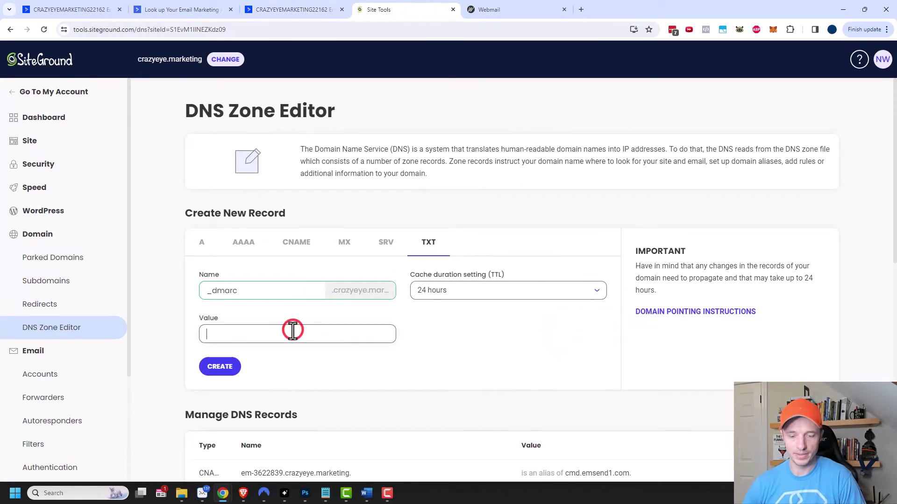
{"action": "key", "text": "ctrl+v"}
{"action": "left_click", "coordinate": [223, 367]}
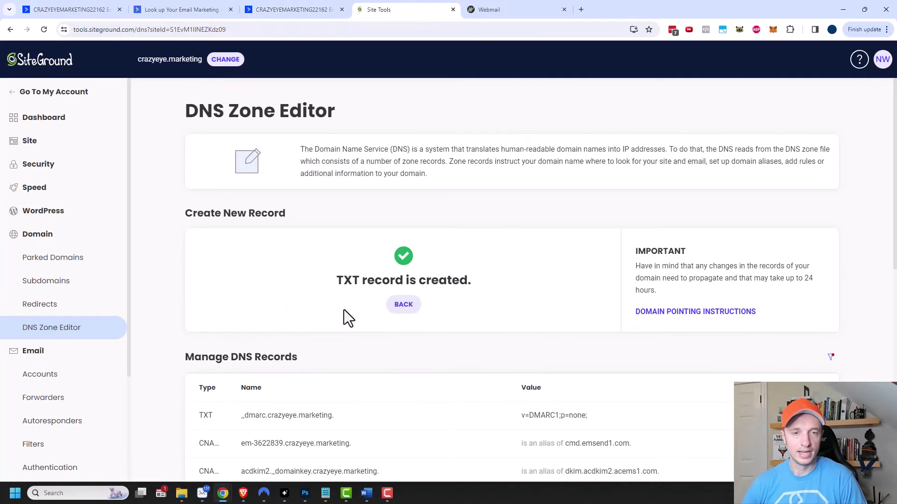
{"action": "left_click", "coordinate": [299, 10]}
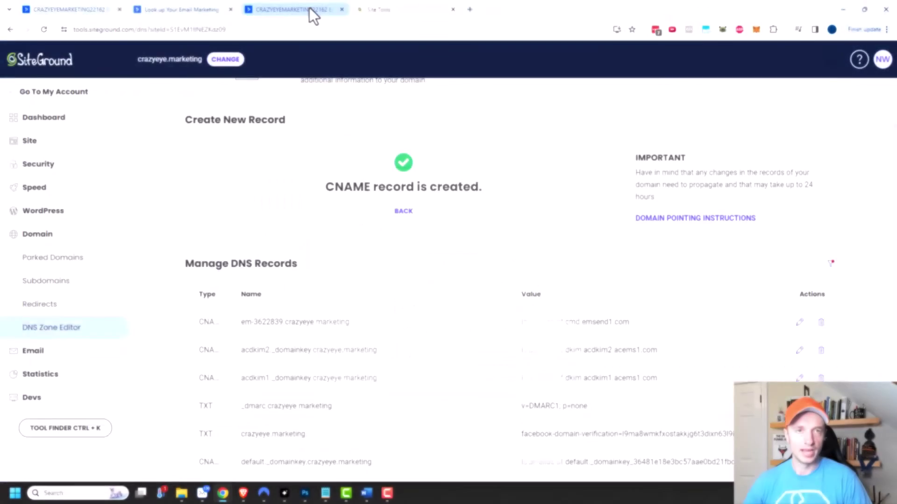
- Run Check DNS, retrying after the error, until crazyeye.marketing shows Authenticated
{"action": "left_click", "coordinate": [309, 8]}
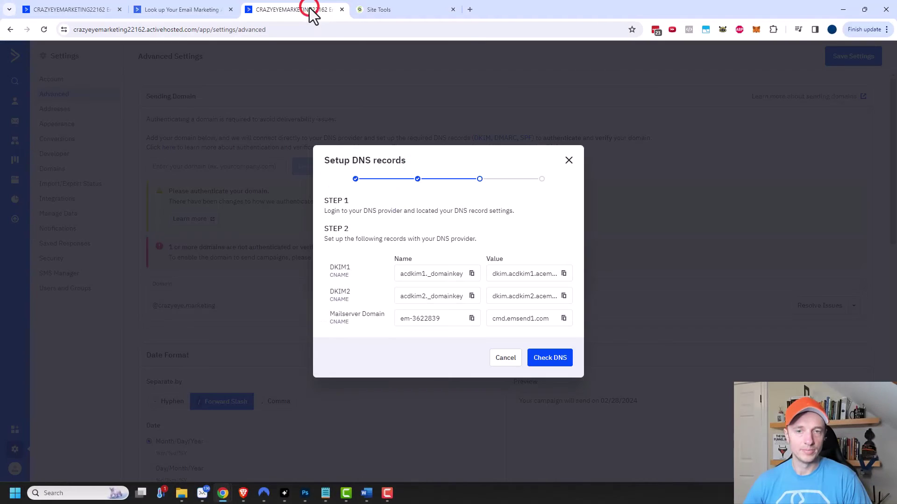
{"action": "left_click", "coordinate": [558, 367]}
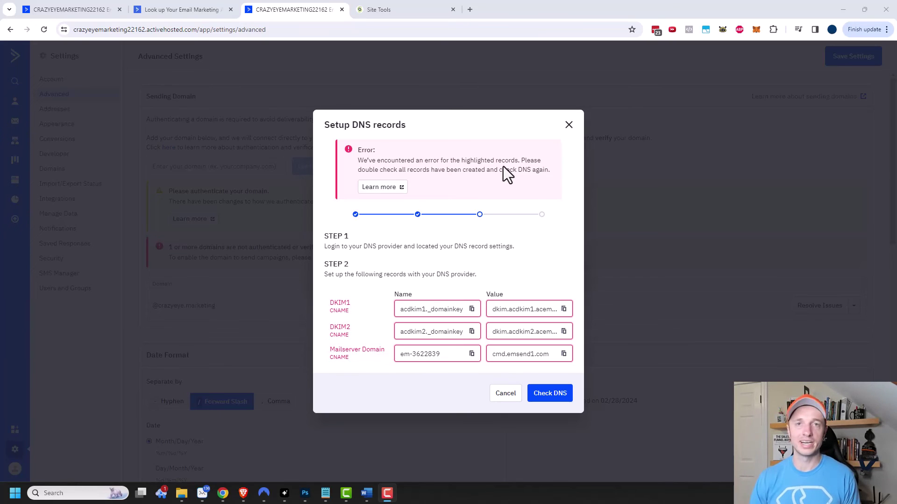
{"action": "left_click", "coordinate": [544, 397]}
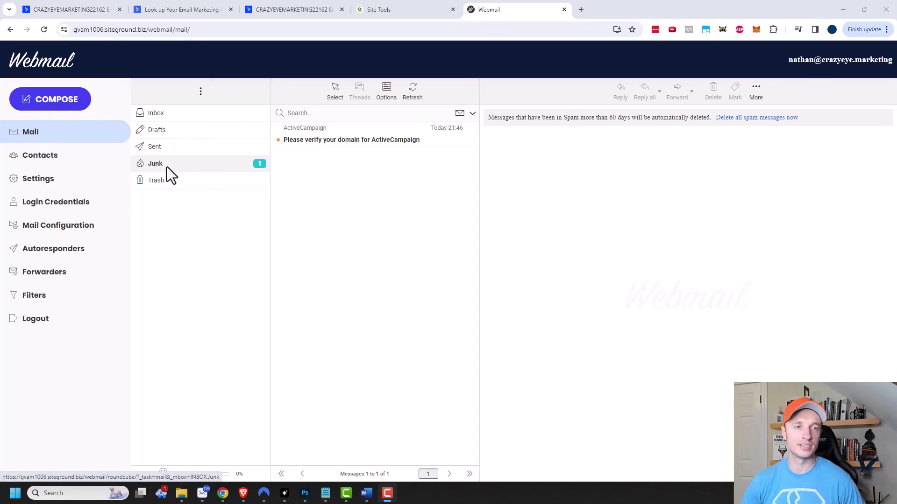
- Confirm crazyeye.marketing using the Verify link in the 'Please verify your domain' Junk email
{"action": "left_click", "coordinate": [319, 142]}
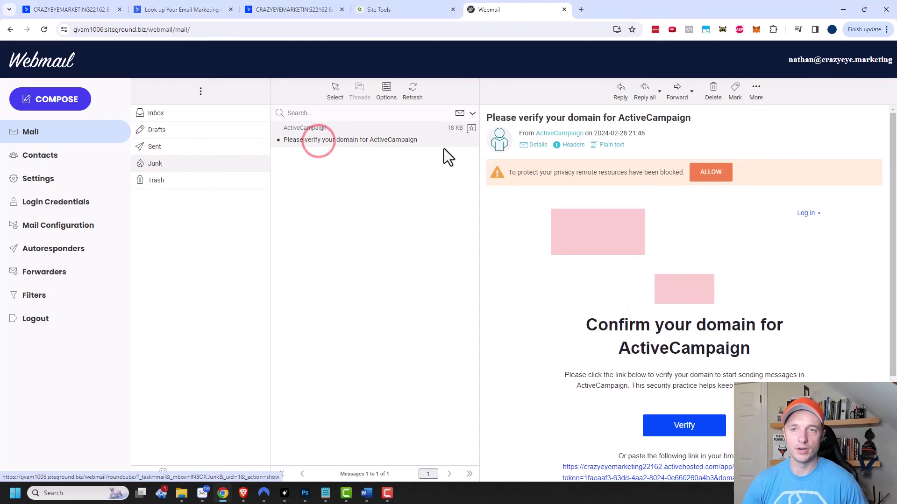
{"action": "scroll", "coordinate": [710, 299], "scroll_direction": "down", "scroll_amount": 3}
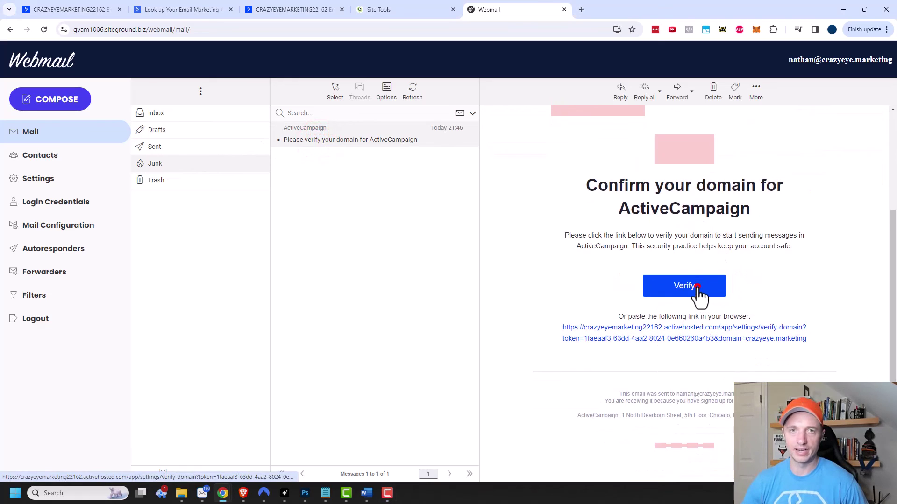
{"action": "left_click", "coordinate": [697, 286]}
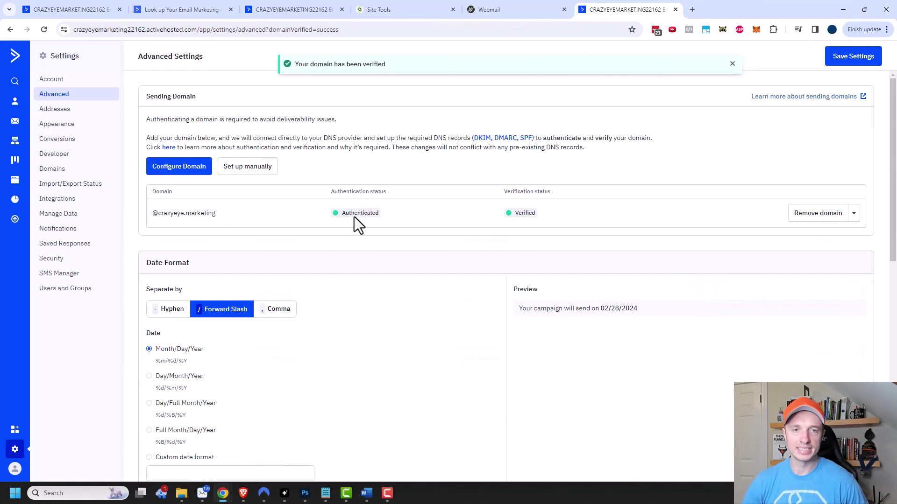
- Close the extra verification tab with Ctrl+W, returning to Advanced Settings
{"action": "key", "text": "ctrl+w"}
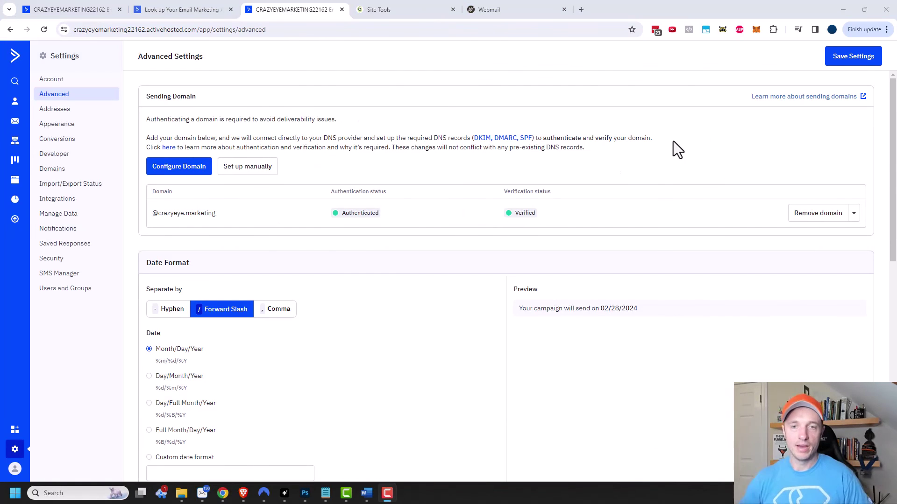